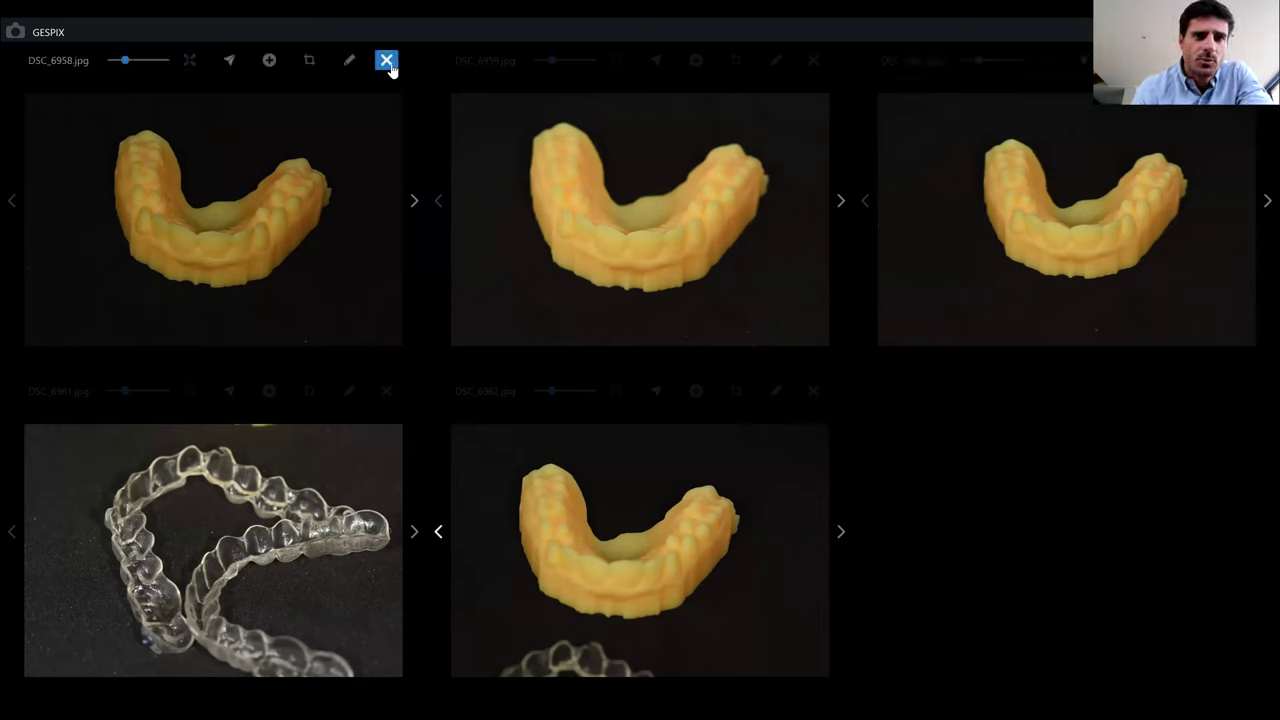
Step: Remove DSC_6958, DSC_6961 and DSC_6960 from the comparison, leaving DSC_6959 and DSC_6962 side by side
click(386, 61)
click(597, 390)
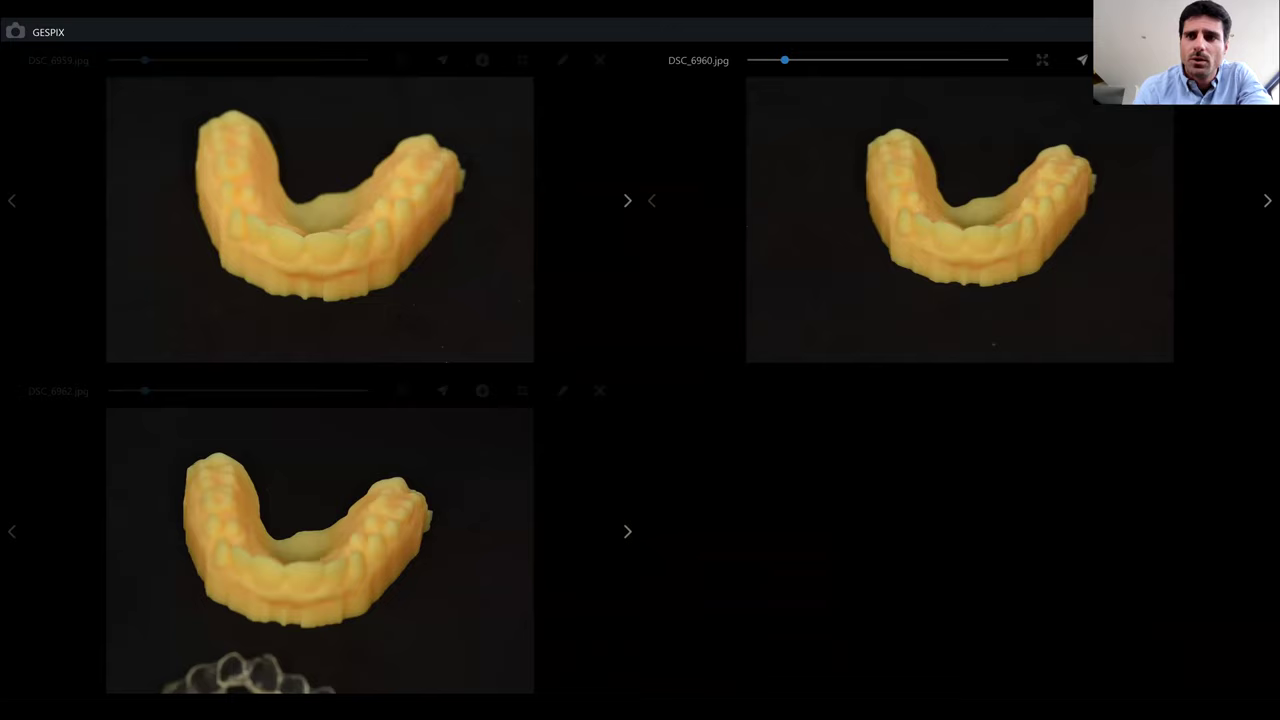
click(651, 200)
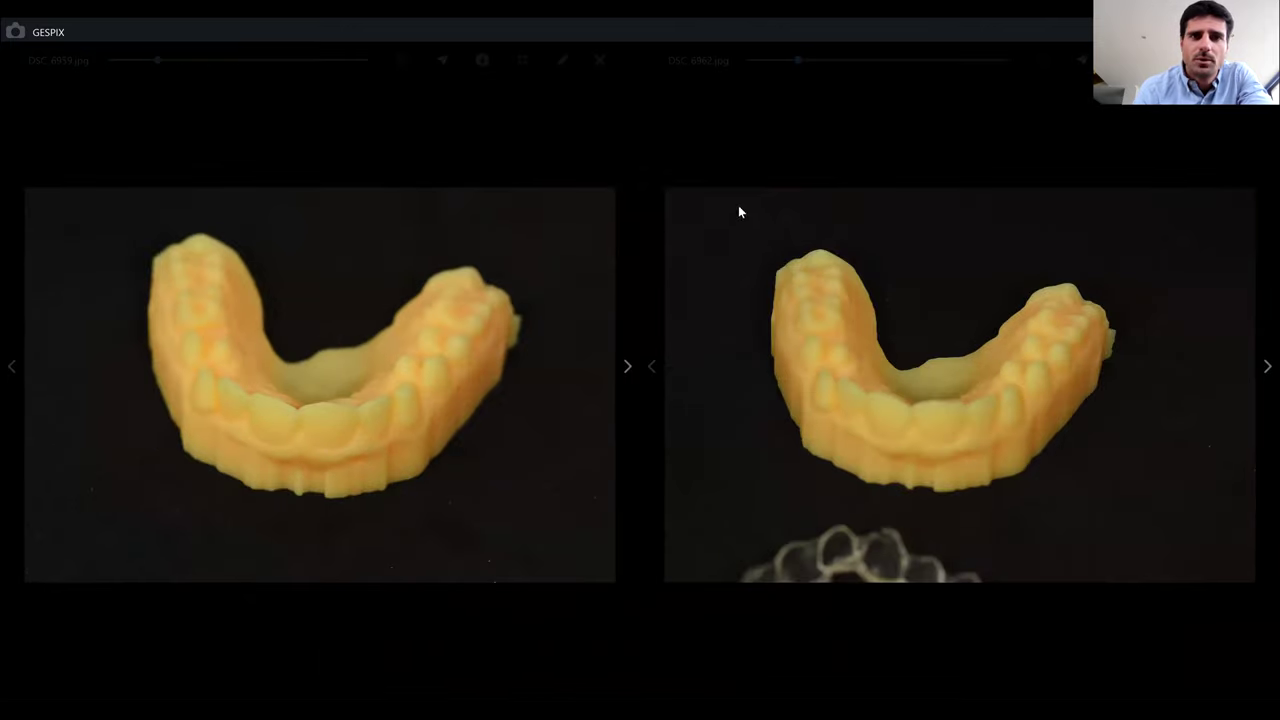
Step: Try rotating DSC_6959.jpg by 6° and cropping it tightly around the dental model, and cancel the reframing
click(519, 60)
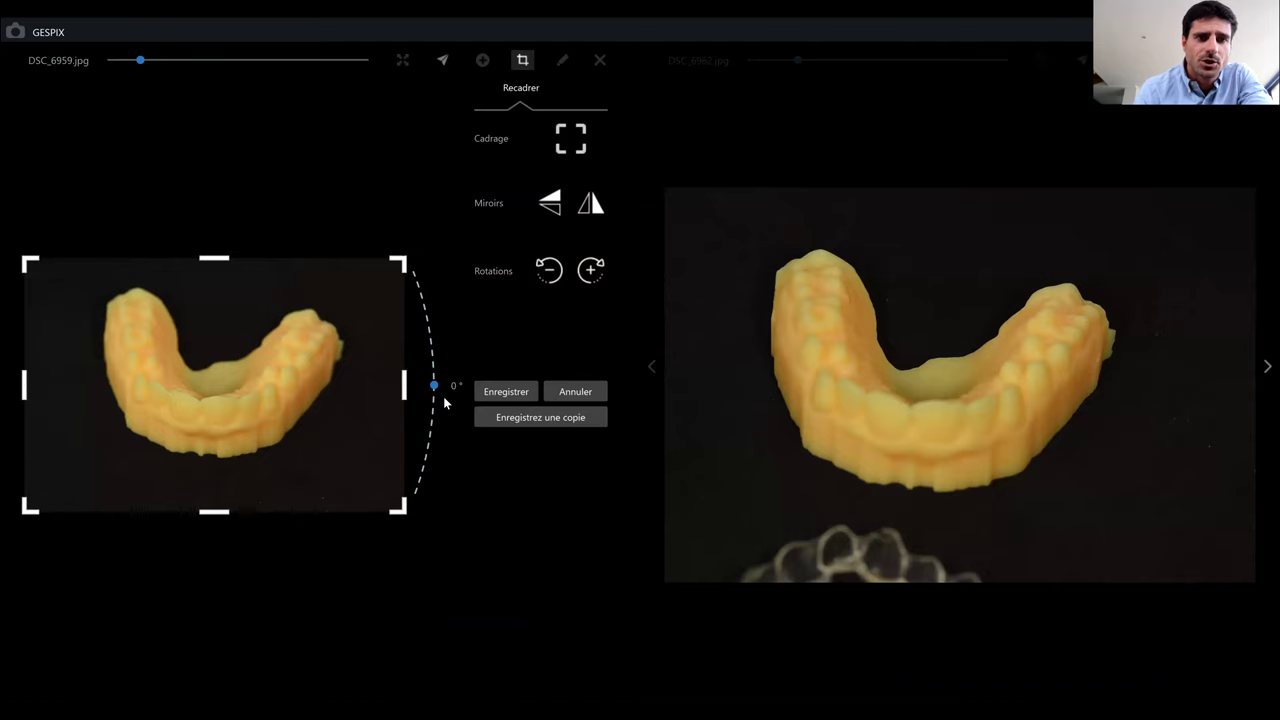
drag(434, 385, 434, 364)
drag(392, 276, 341, 310)
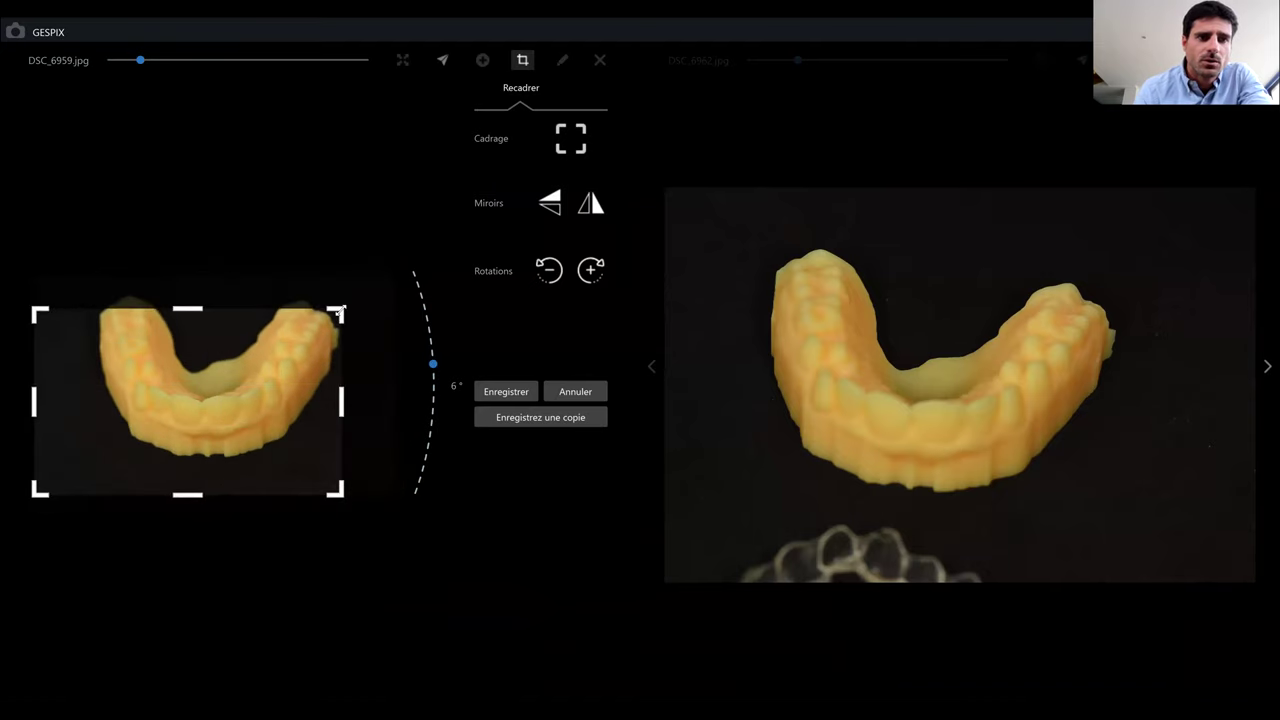
drag(36, 490, 114, 448)
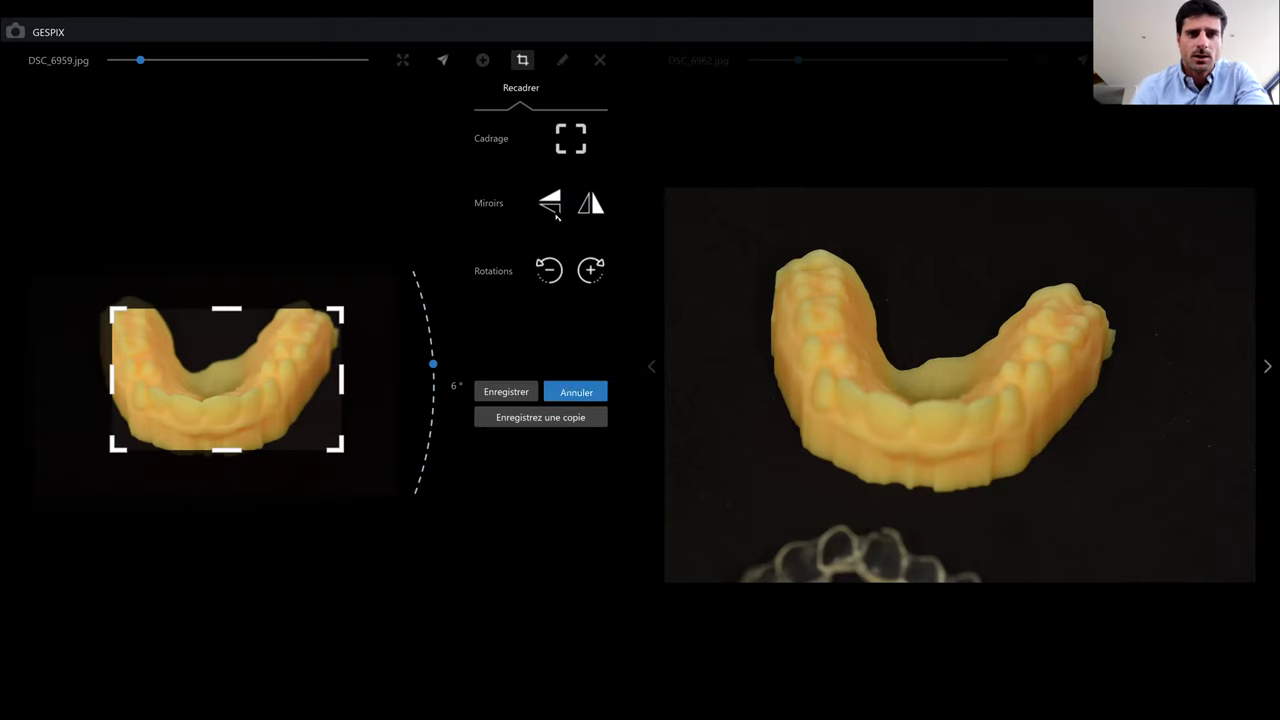
click(575, 391)
Step: Slightly lower the brightness of DSC_6959.jpg, save the retouch and view the photo enlarged on its own
click(562, 62)
mouse_move(541, 150)
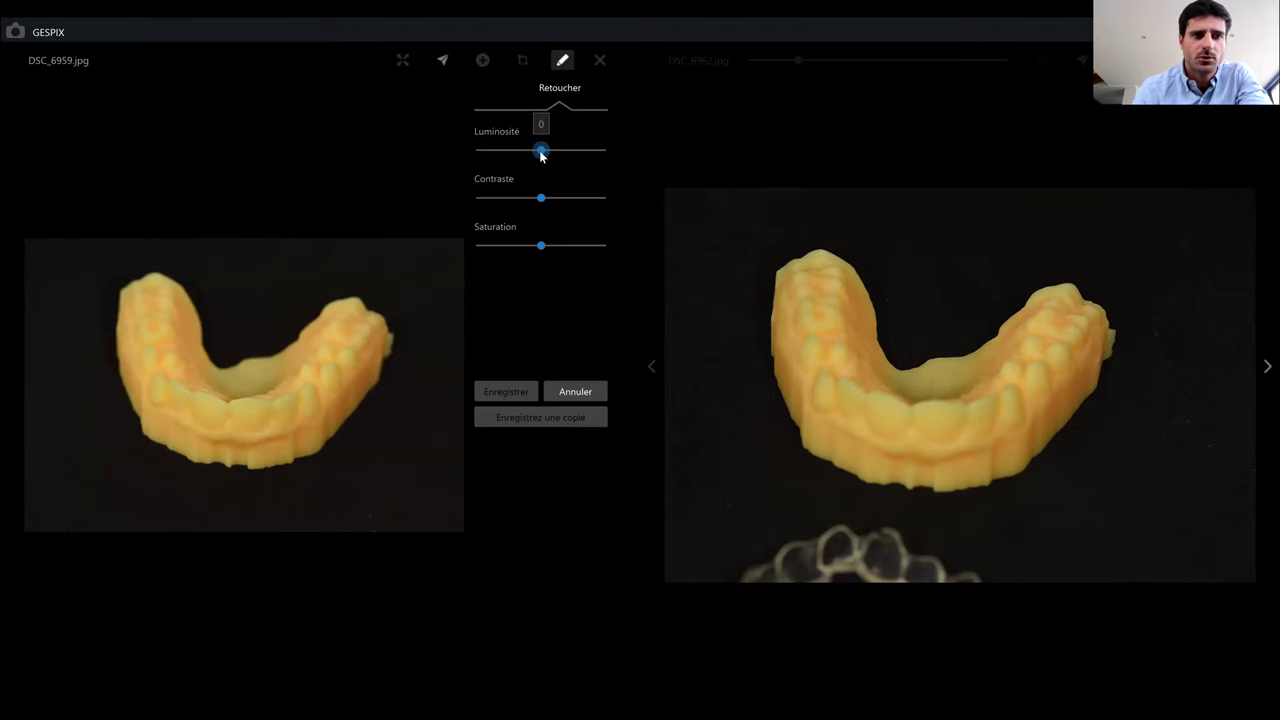
drag(541, 153, 532, 156)
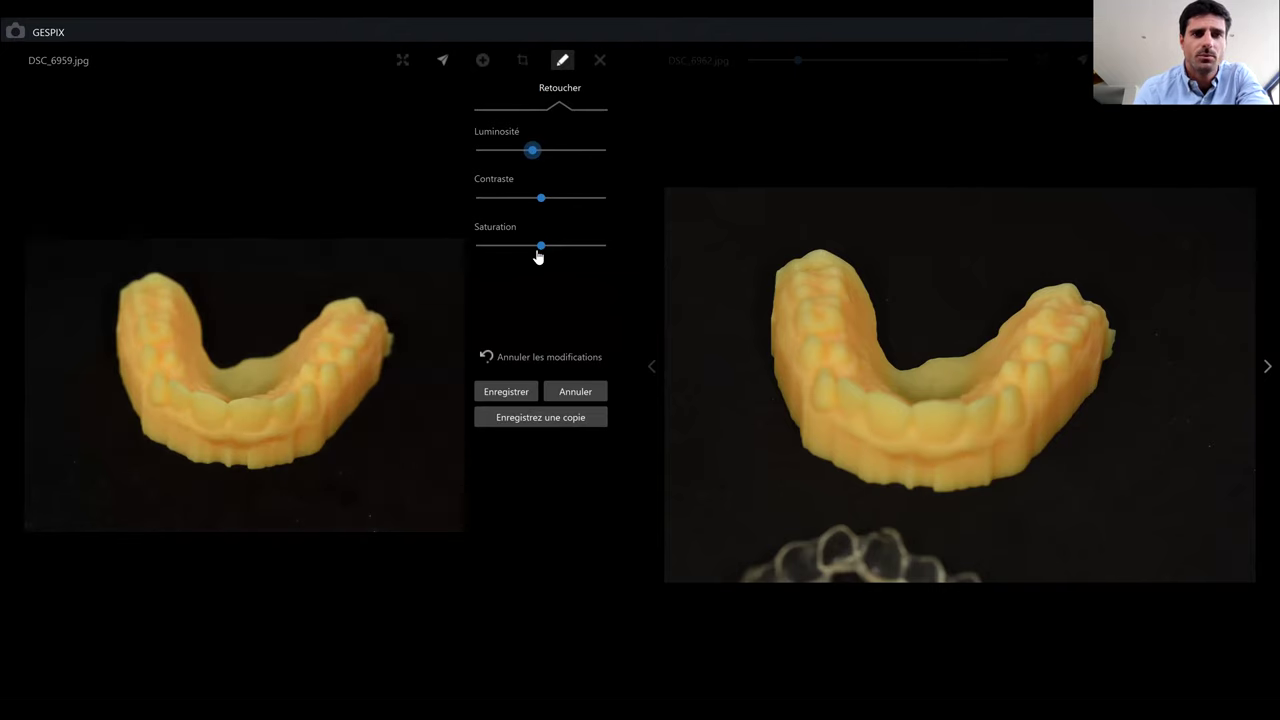
click(510, 392)
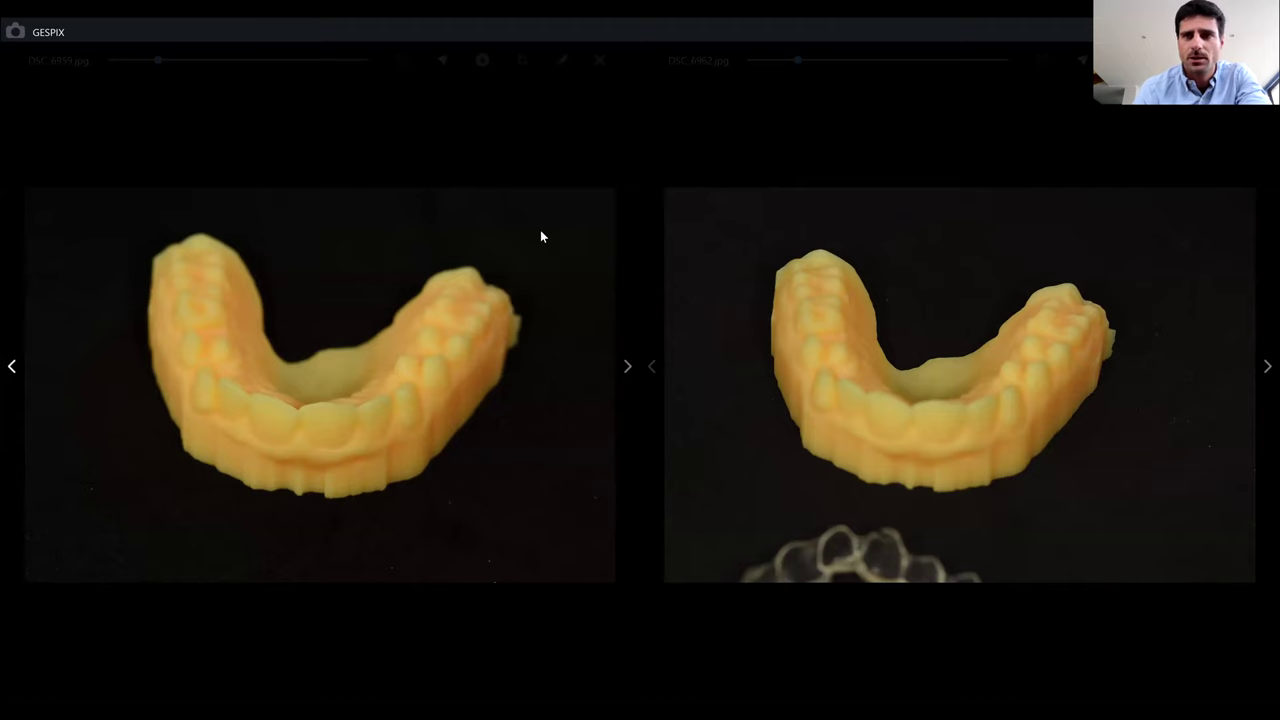
double_click(541, 236)
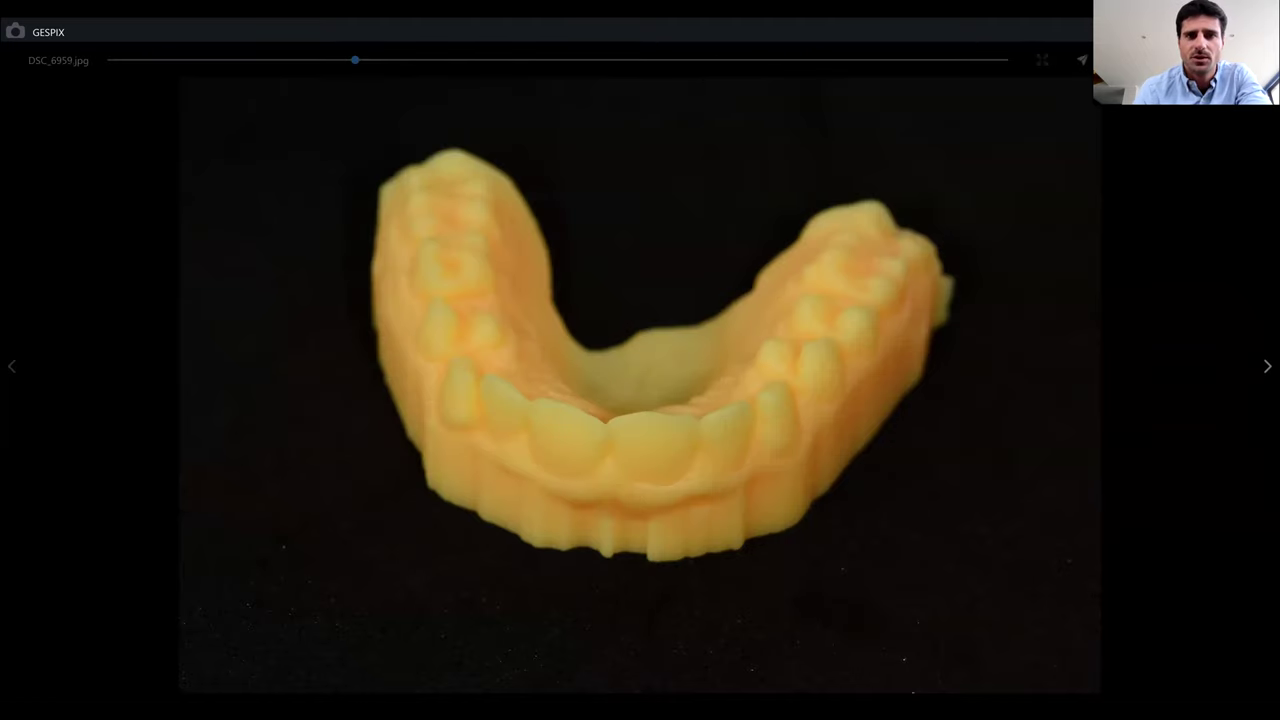
key(Escape)
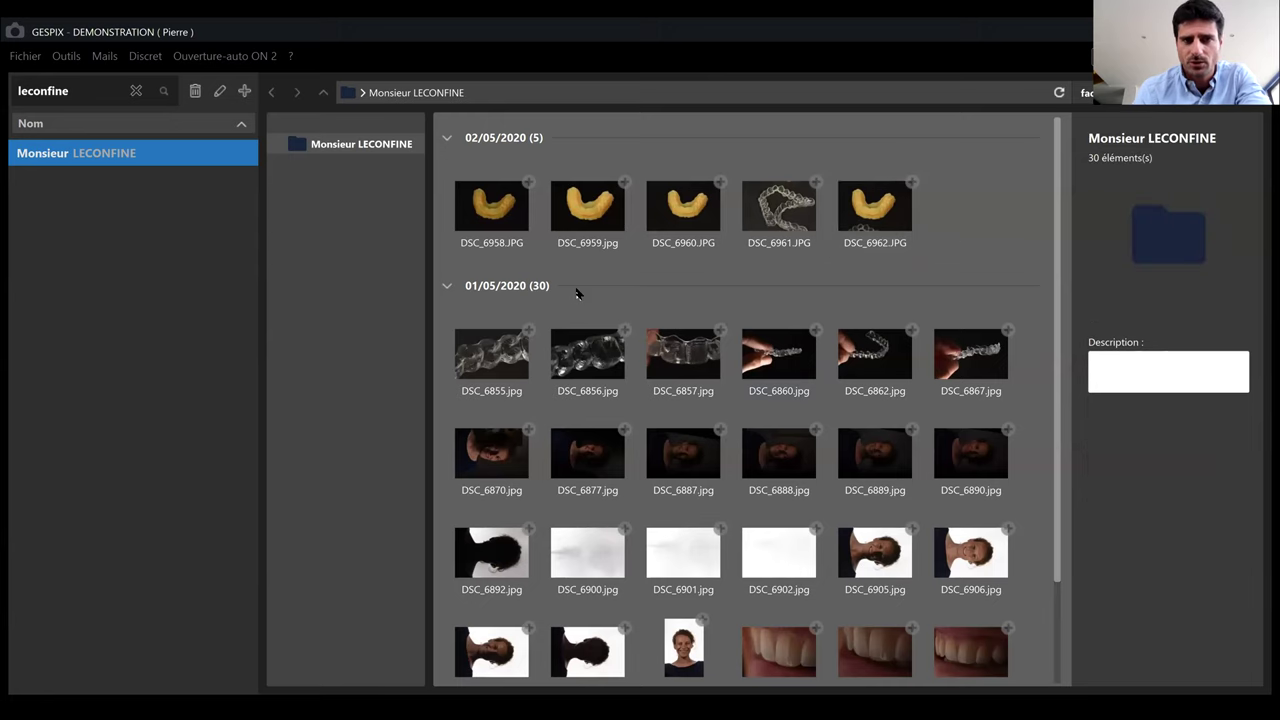
Step: Open DSC_6914, DSC_6927 and DSC_6860 from the 01/05/2020 photos together in a side-by-side comparison
scroll(652, 550, down, 2)
scroll(652, 550, up, 2)
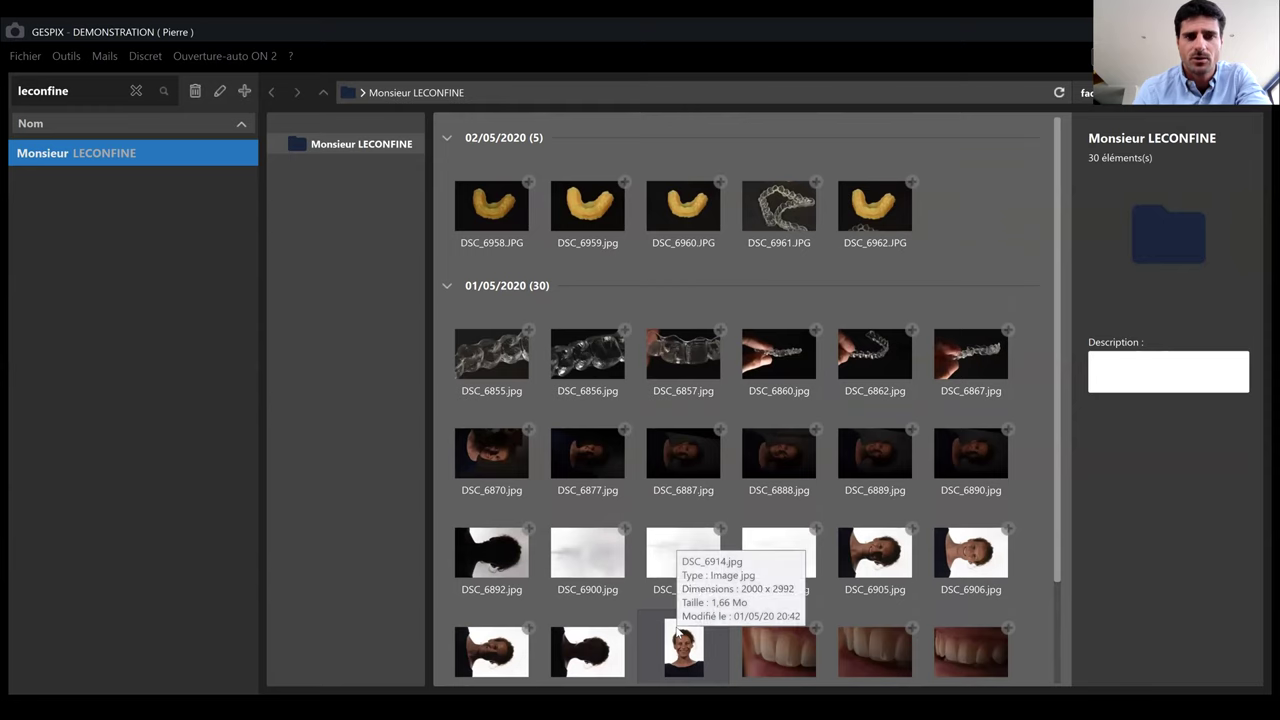
click(683, 640)
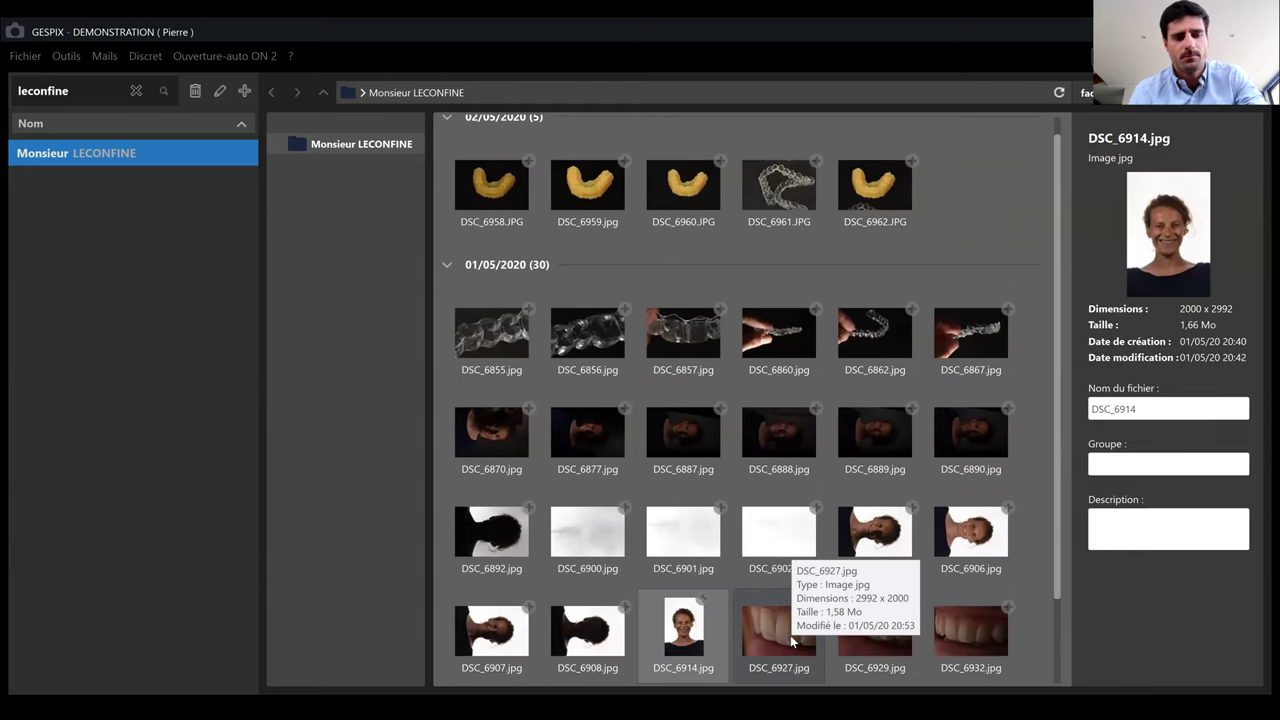
ctrl+click(791, 641)
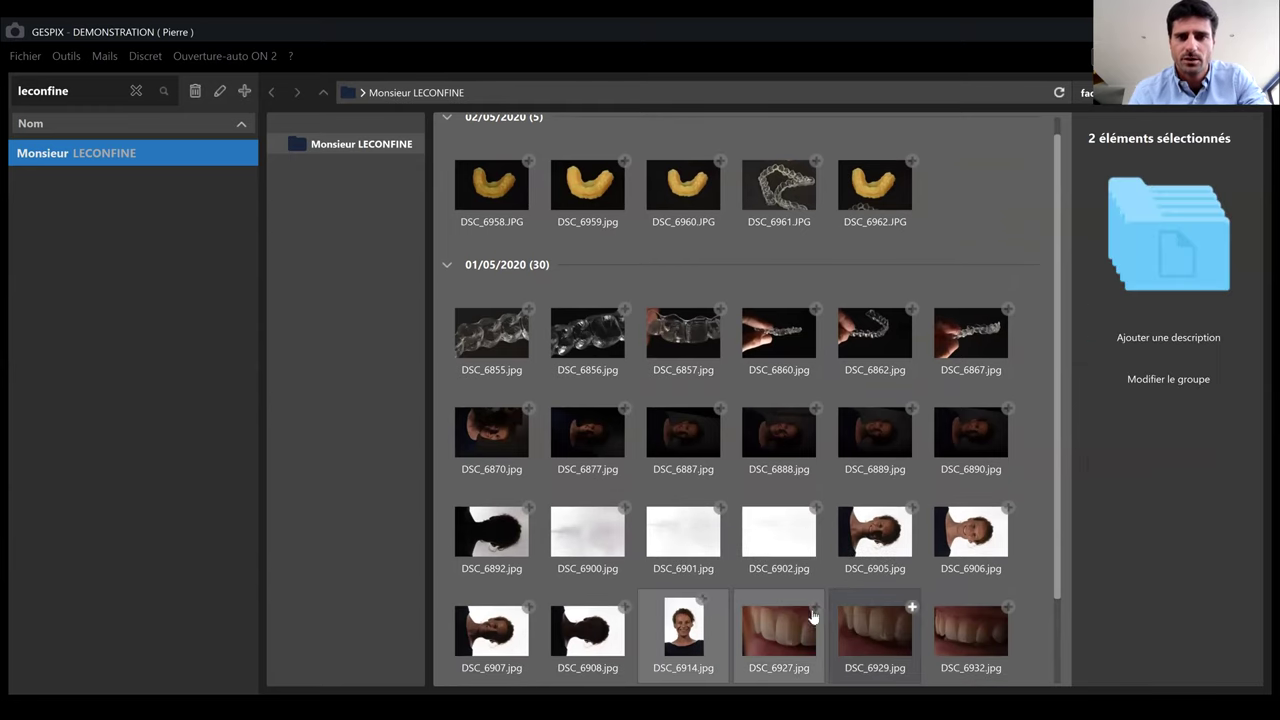
click(816, 311)
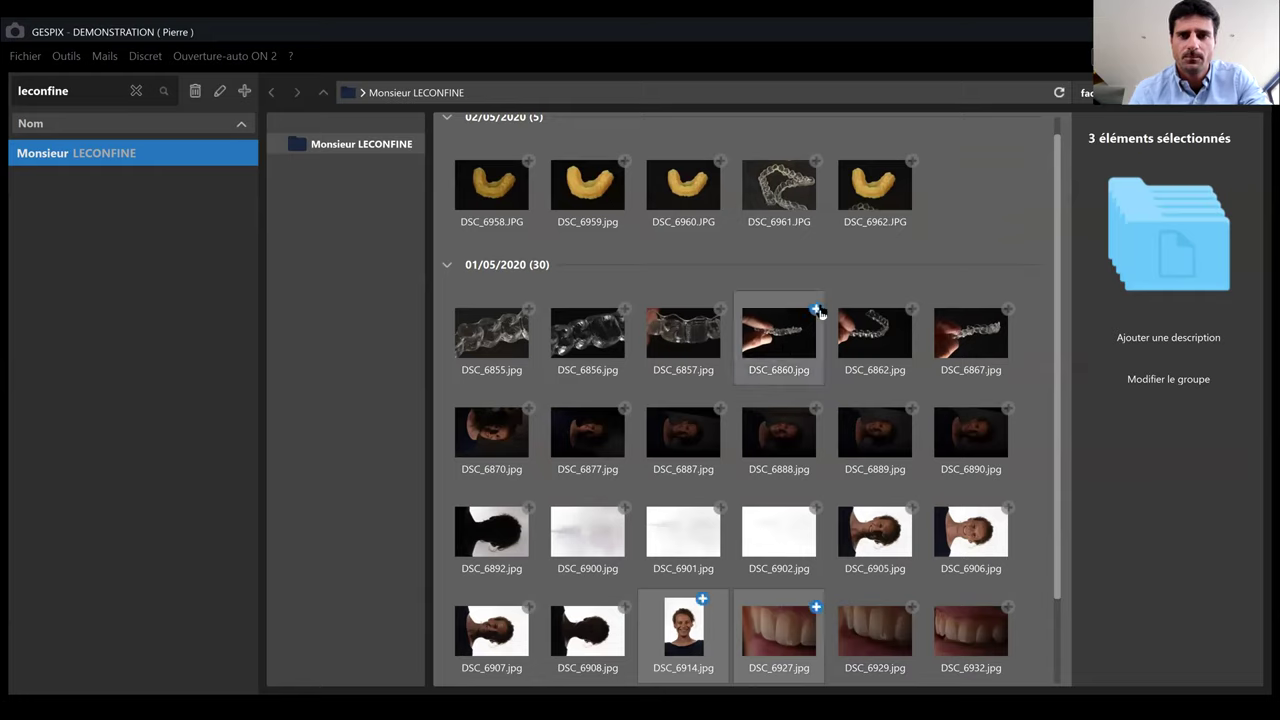
key(Return)
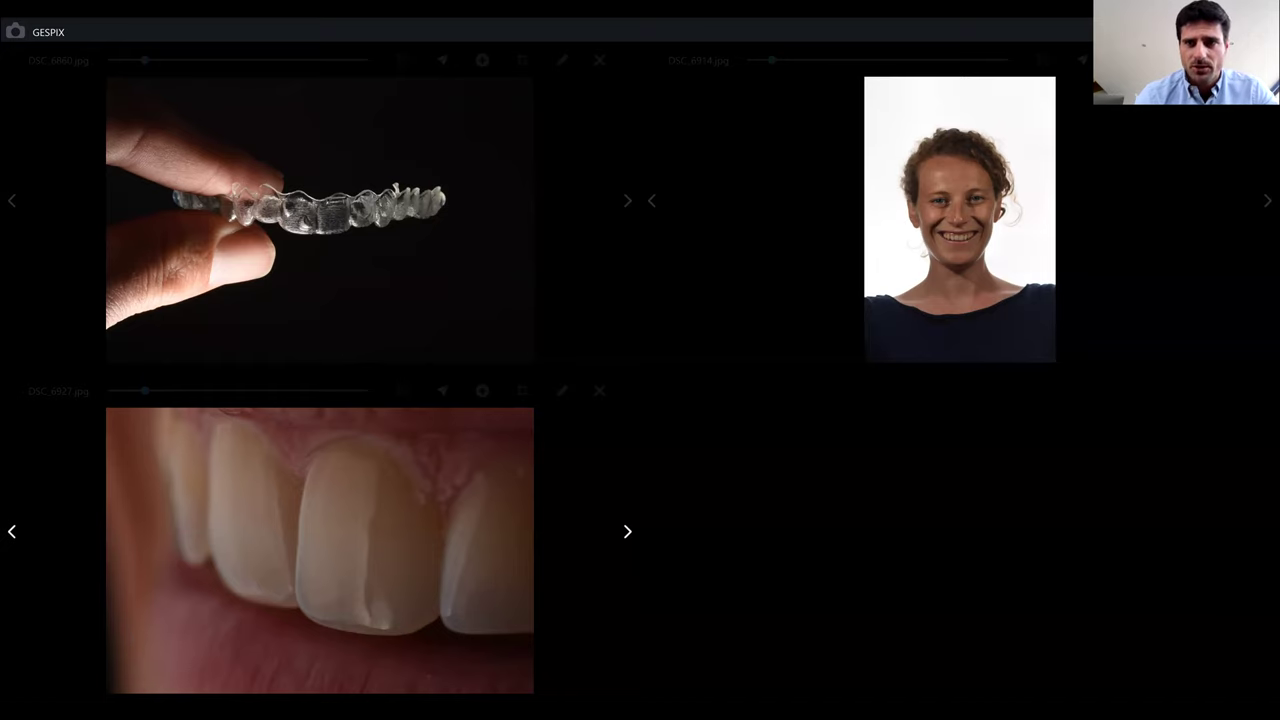
Step: Return to the photo library and search all patients' files for "implant"
key(Escape)
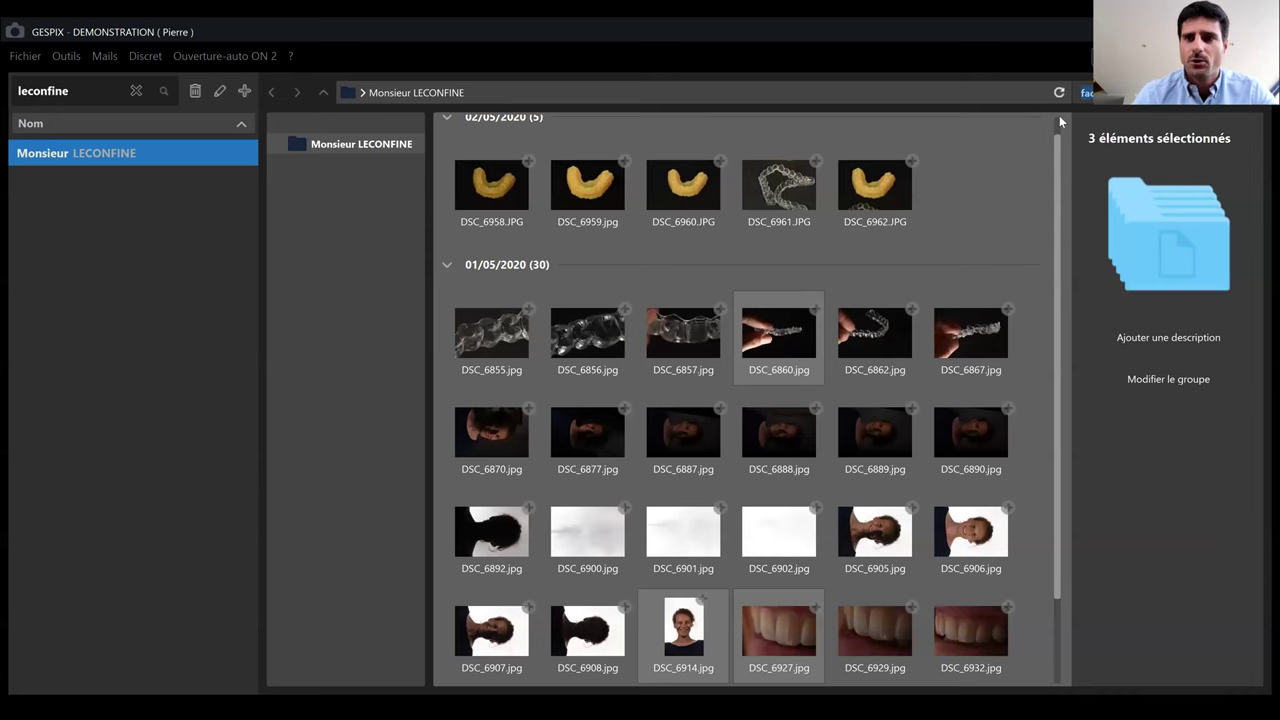
key(BackSpace)
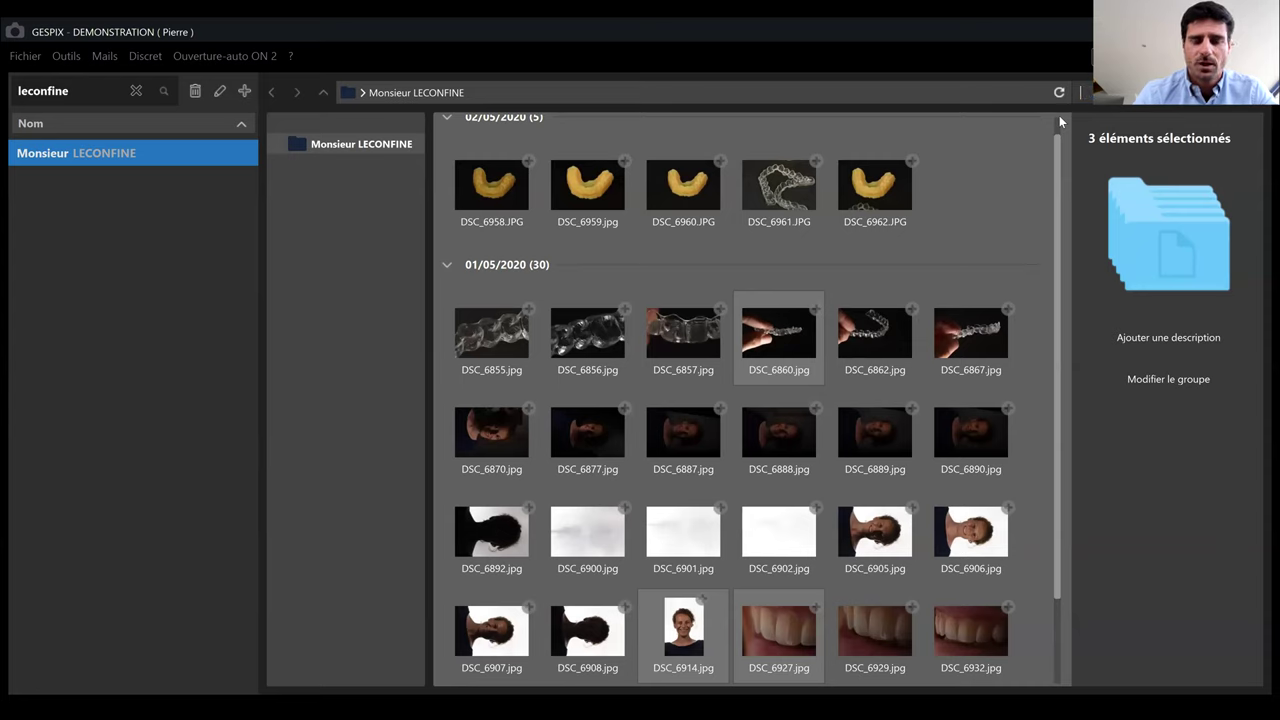
text(im)
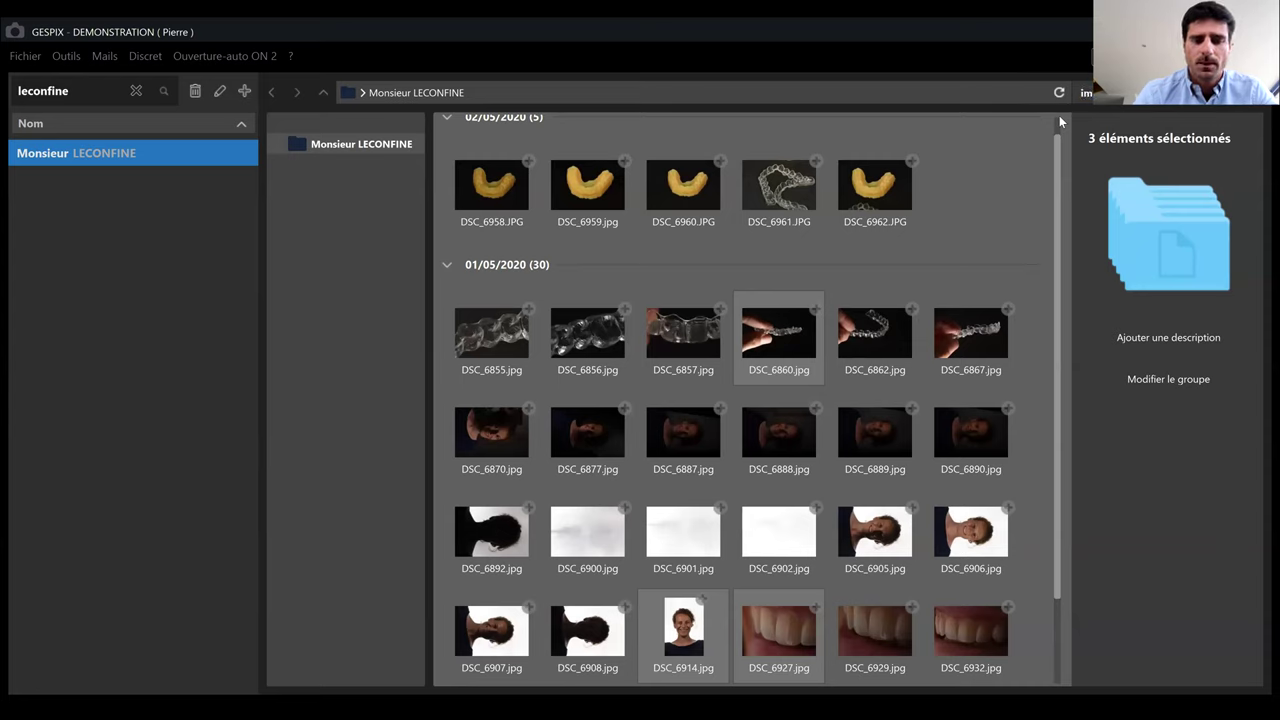
key(Return)
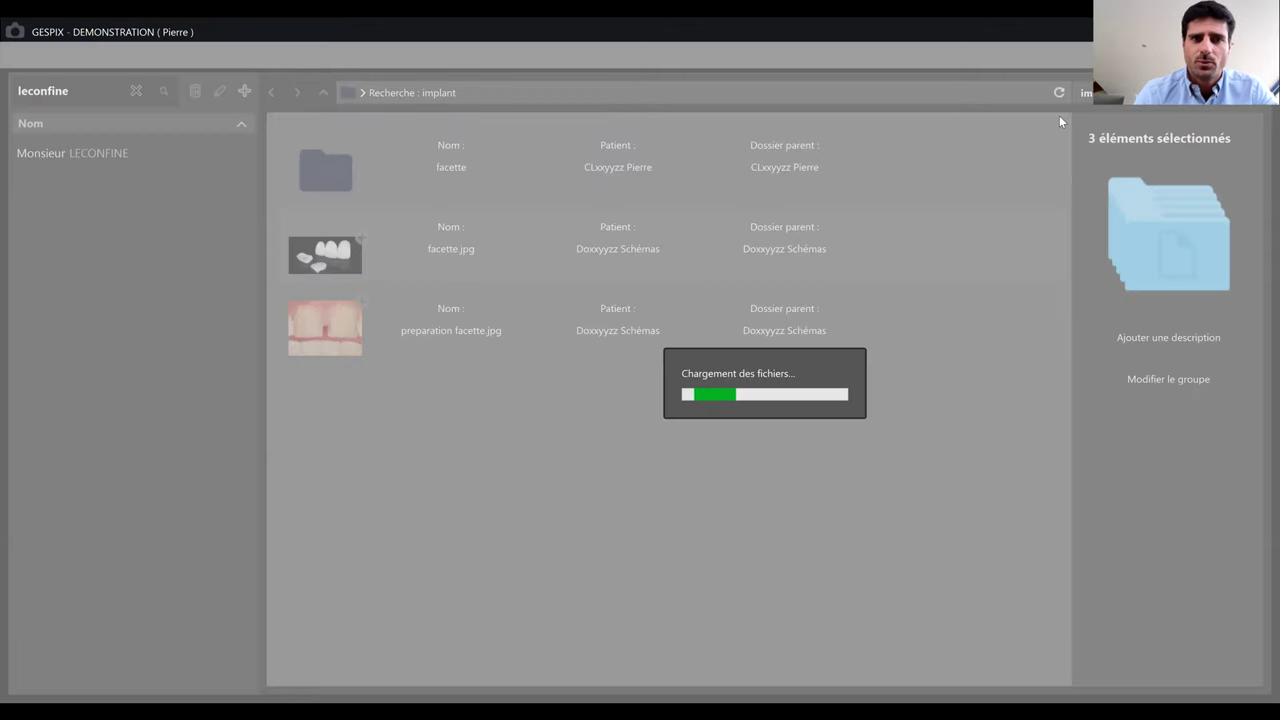
Step: Add the diagram implant.jpg from the search results to the side-by-side comparison
scroll(385, 522, down, 10)
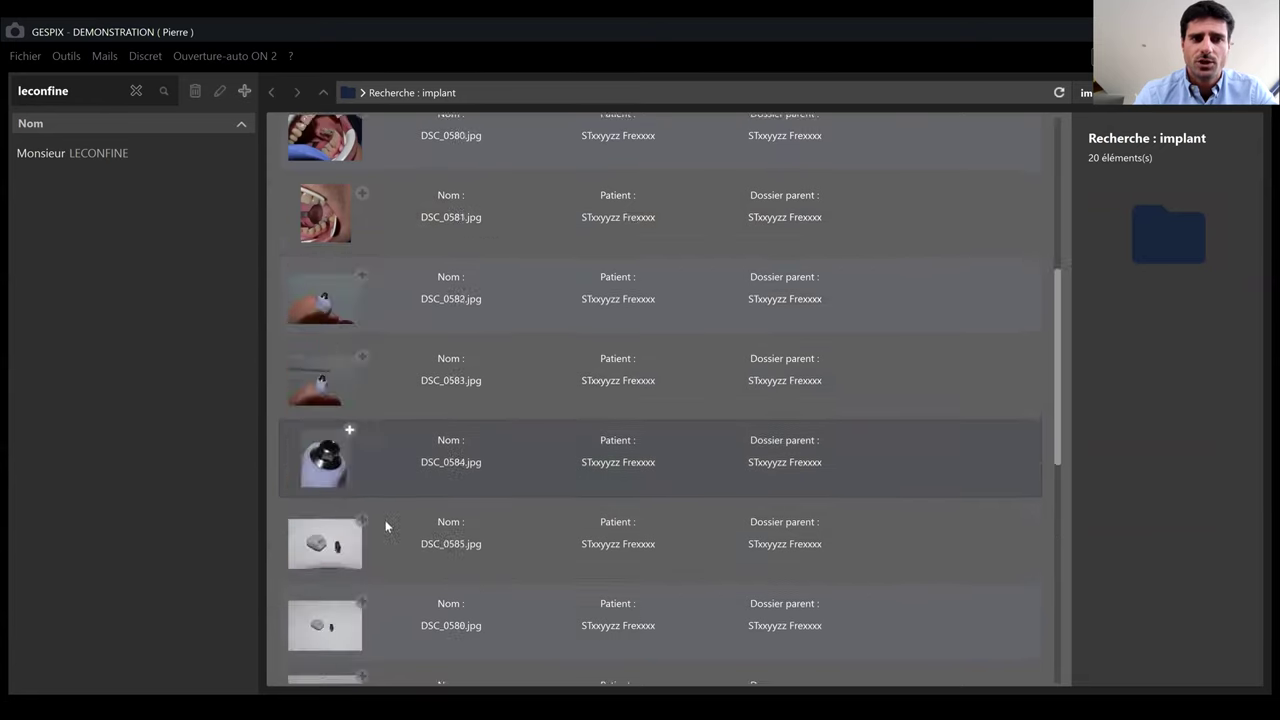
scroll(385, 522, up, 5)
scroll(385, 520, down, 5)
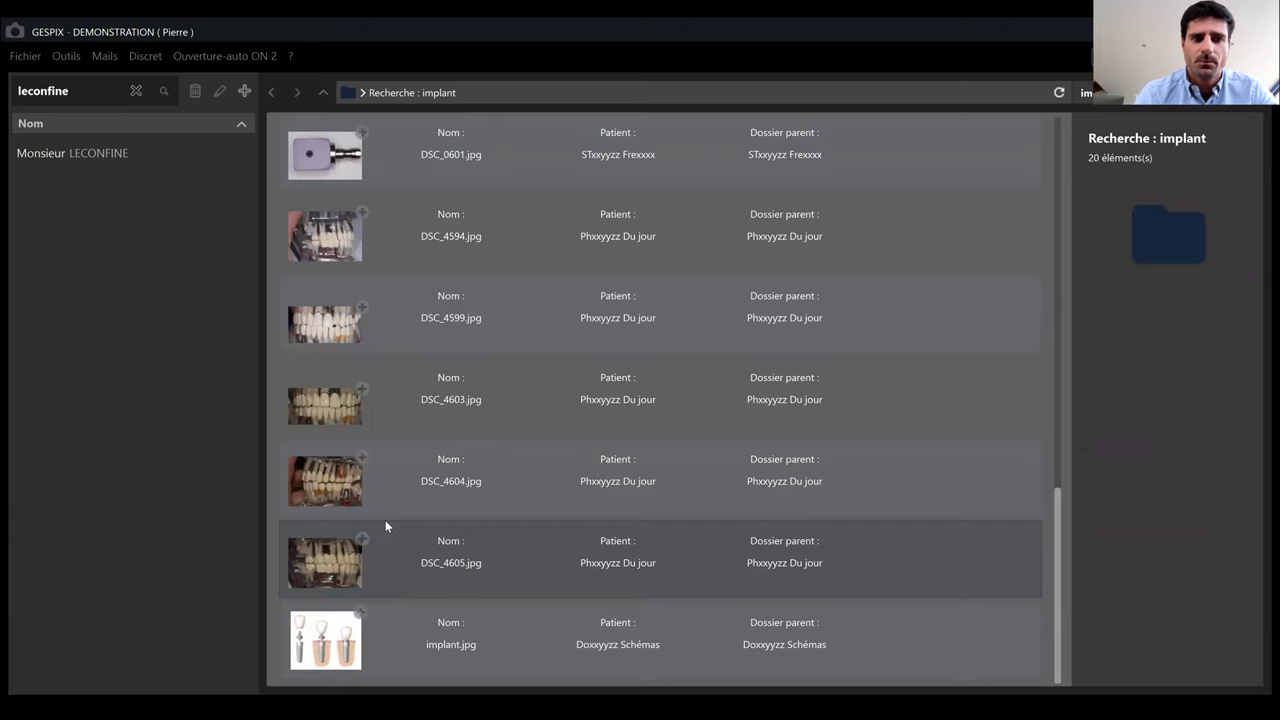
click(360, 614)
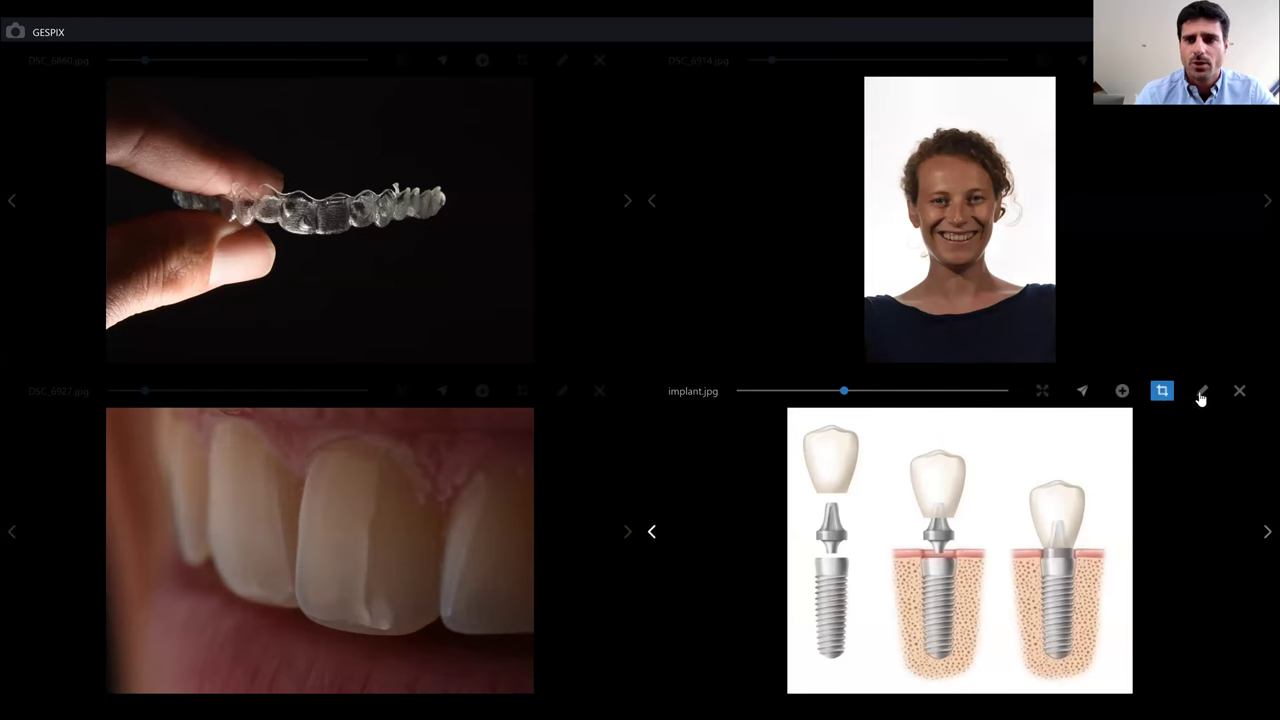
Step: Rotate implant.jpg by 180° within the comparison and save the rotated image
click(1161, 392)
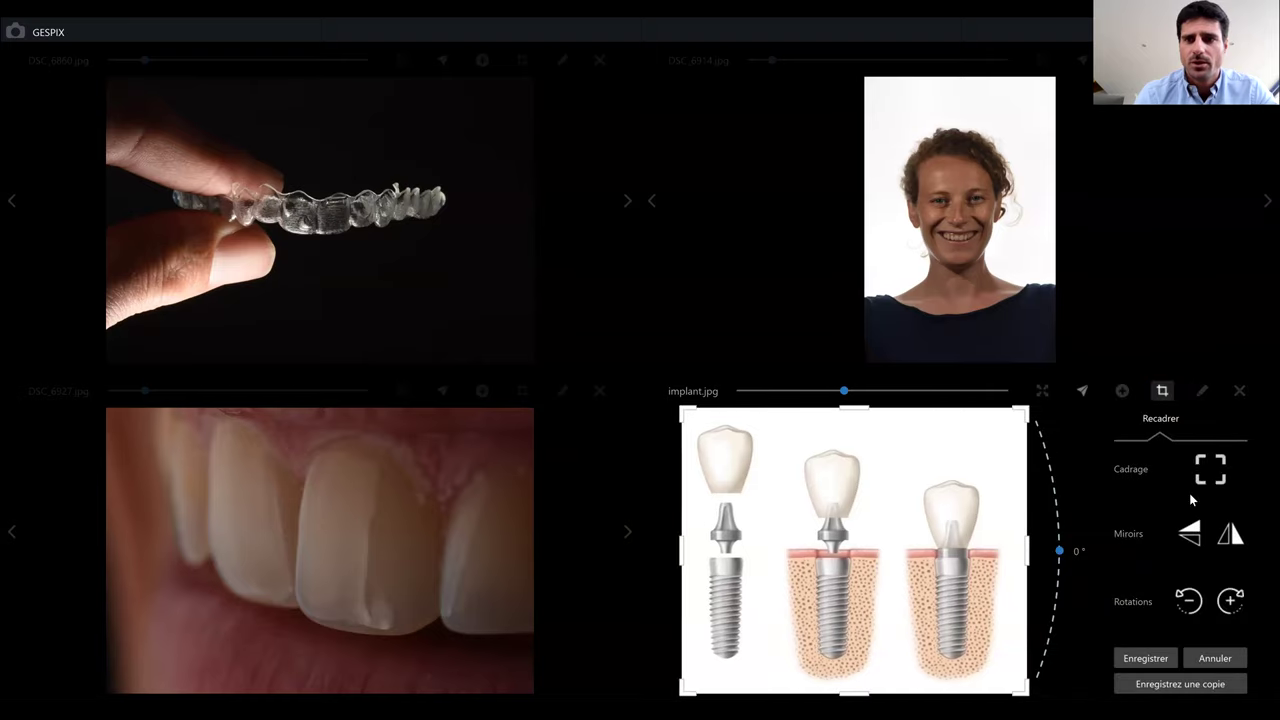
click(1231, 601)
click(1146, 662)
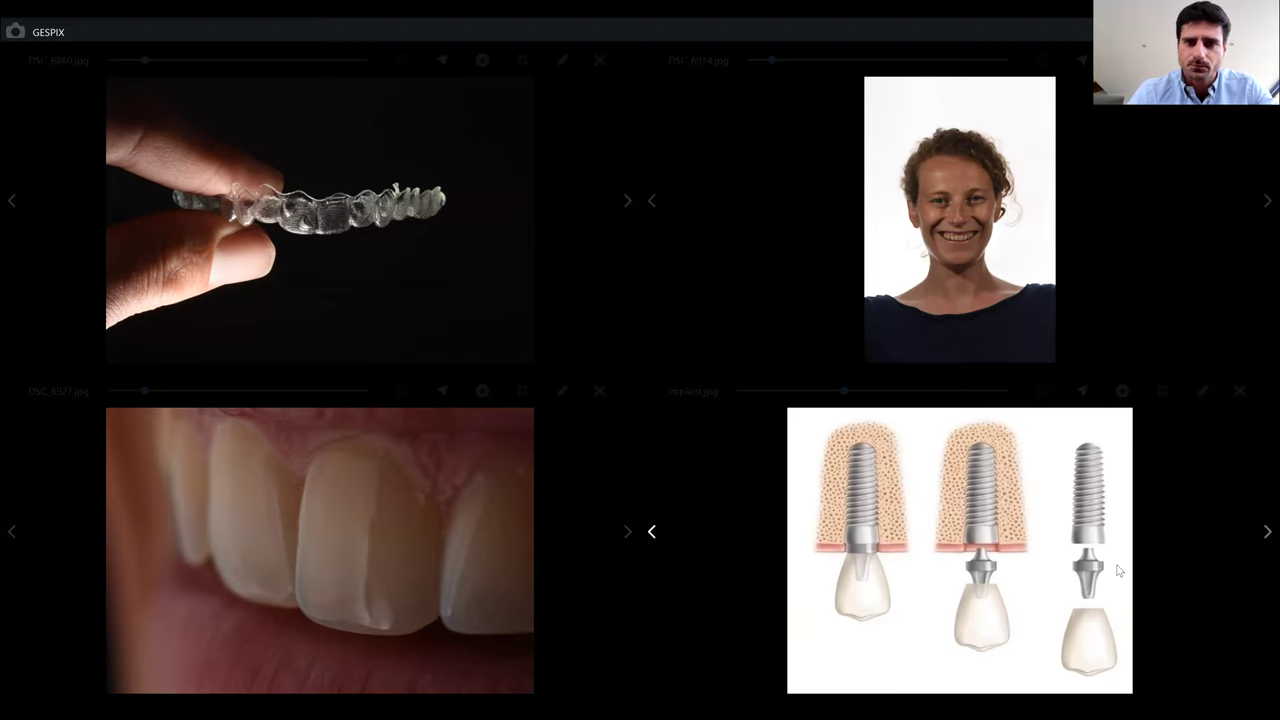
Step: Take a screen capture of the four-image comparison and file it in the patient's folder
key(Right)
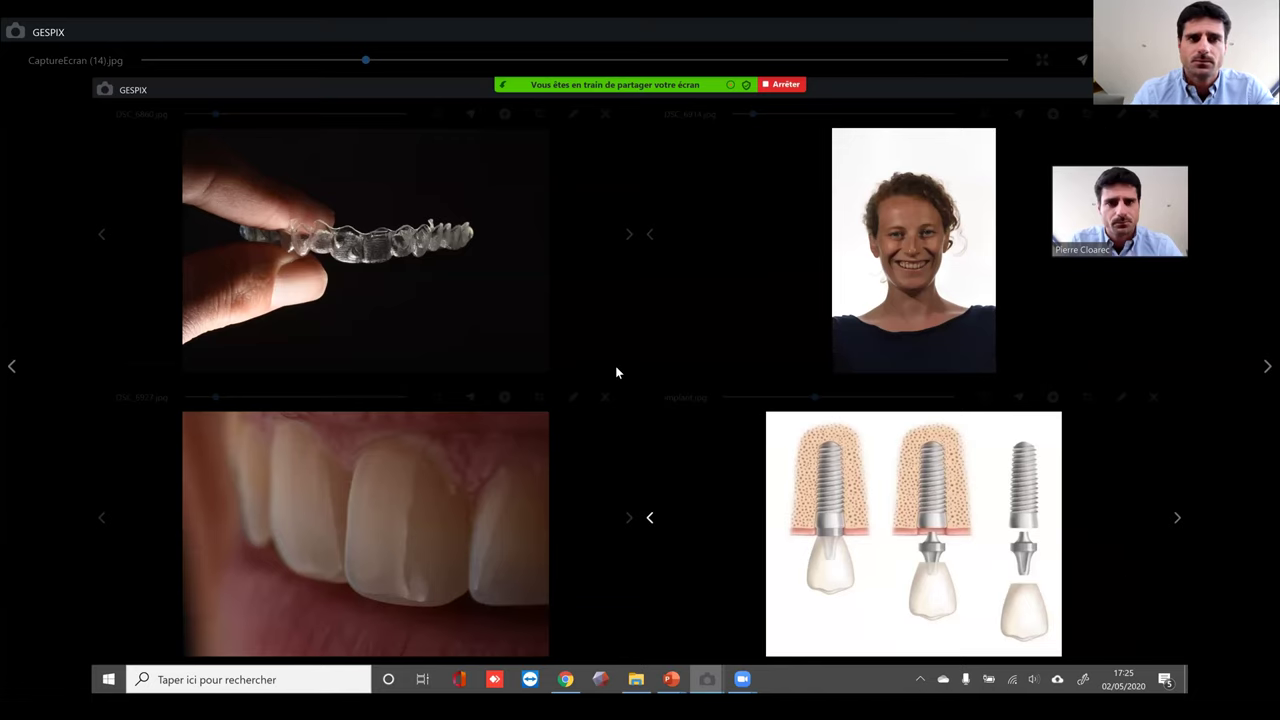
key(Escape)
click(133, 154)
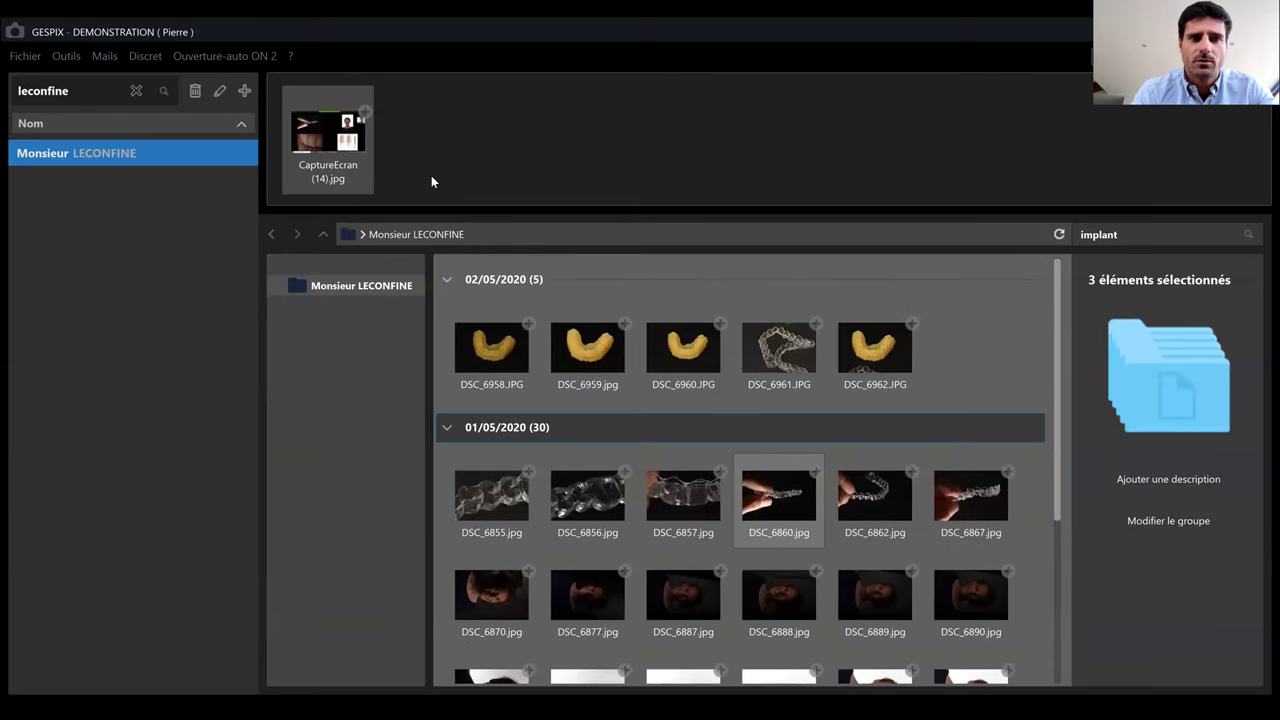
drag(687, 277, 967, 361)
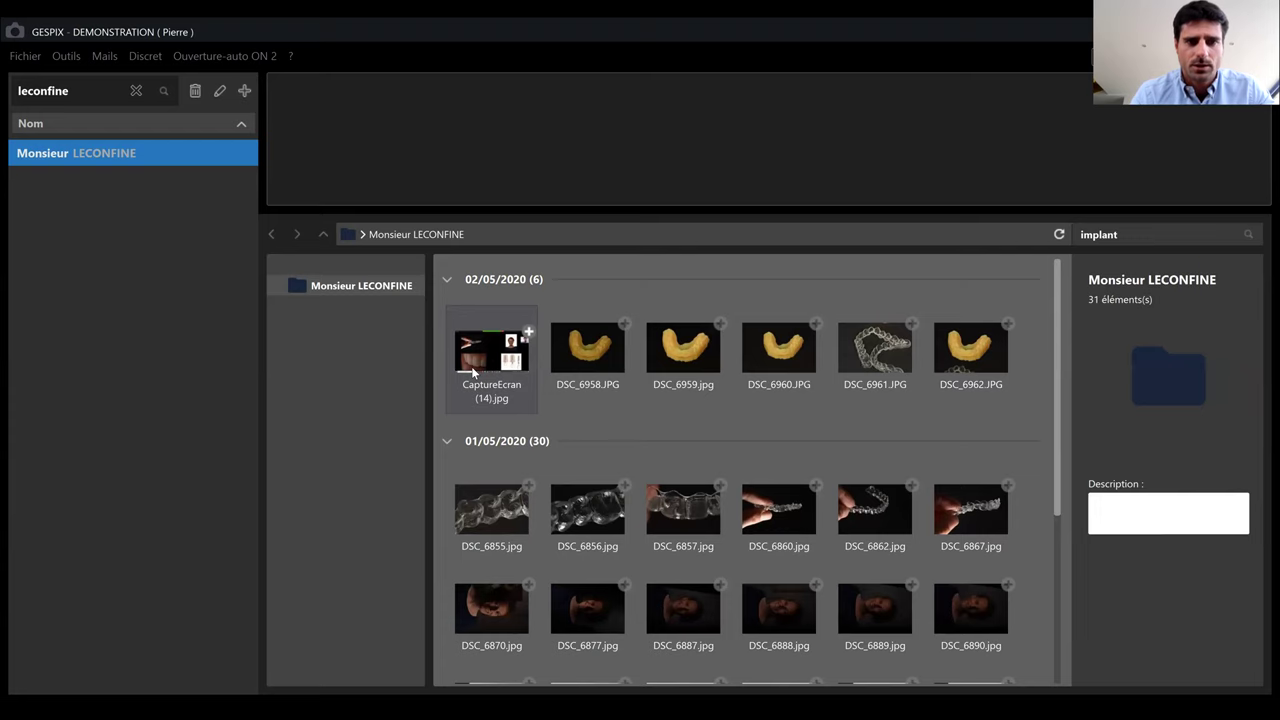
Step: Start an e-mail with the screen capture attached using the built-in mail option, and discard the draft
right_click(471, 366)
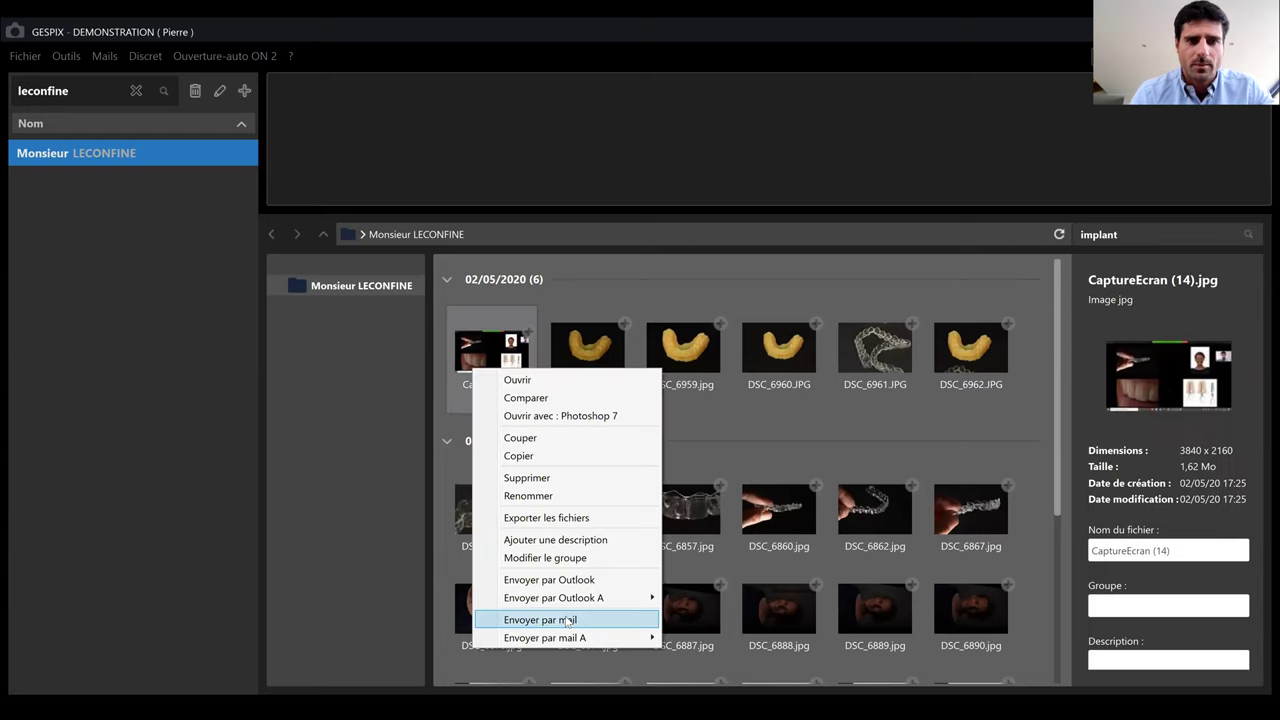
click(567, 621)
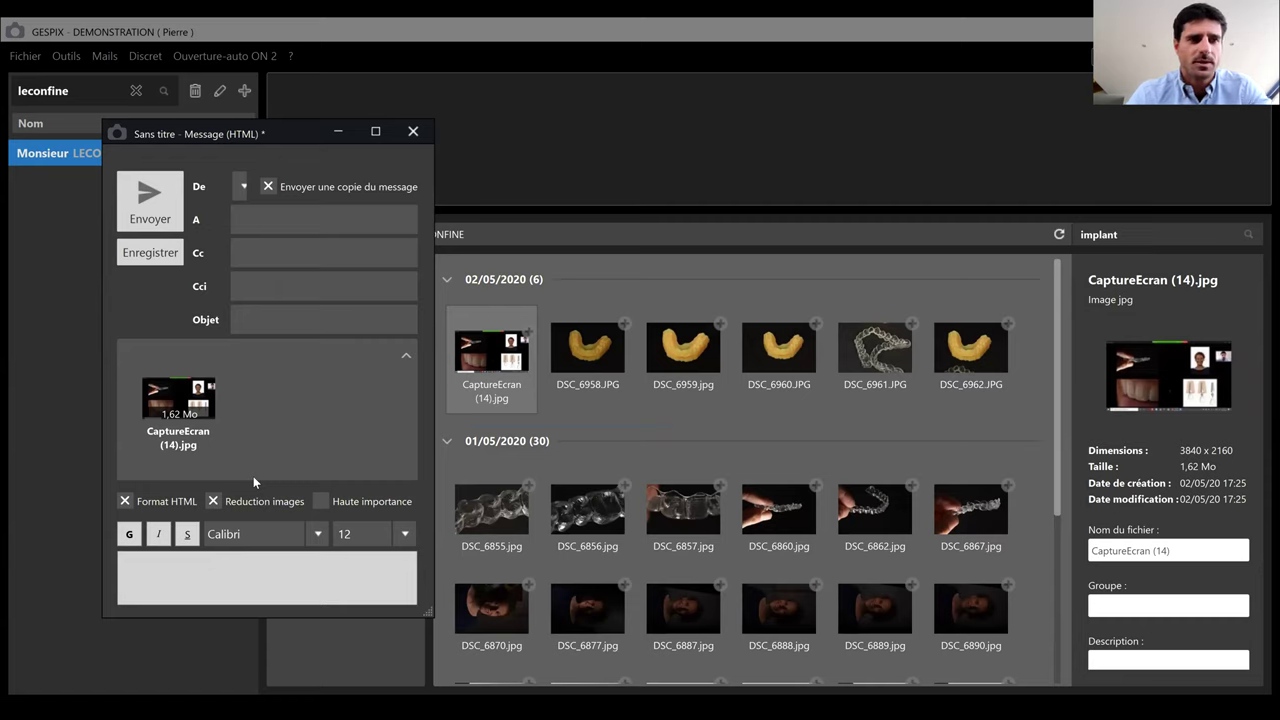
click(421, 139)
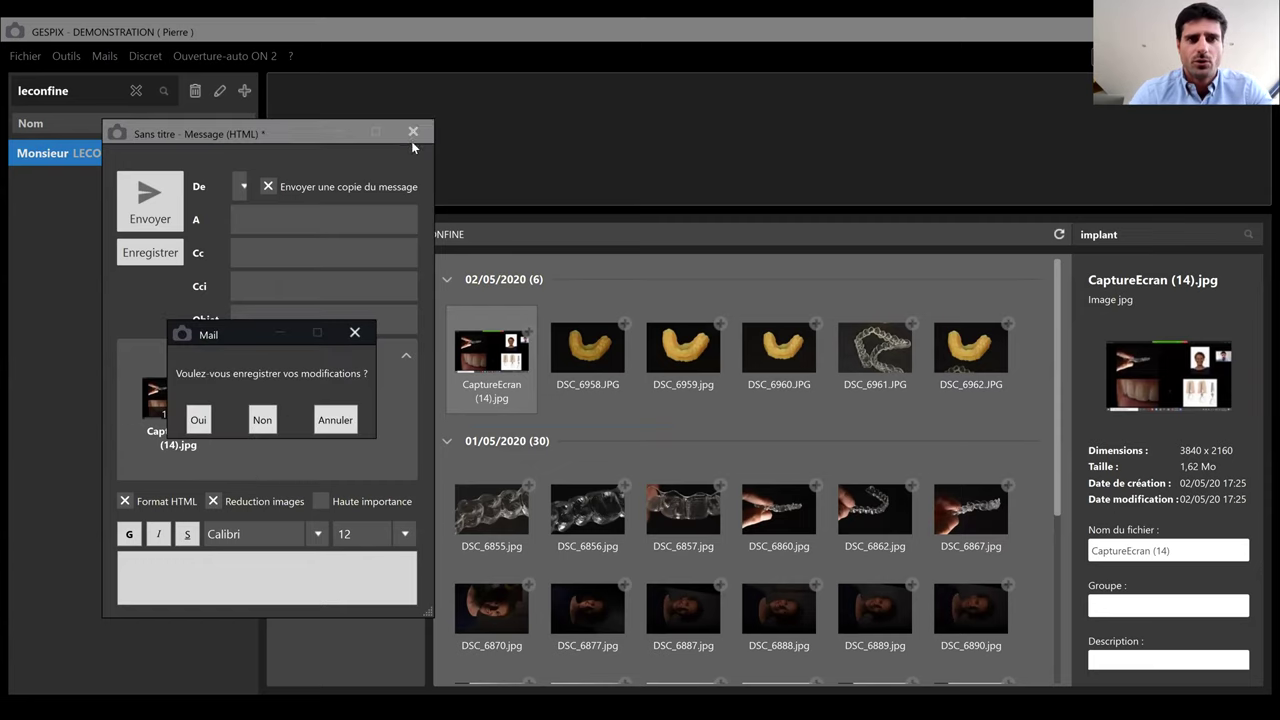
click(262, 420)
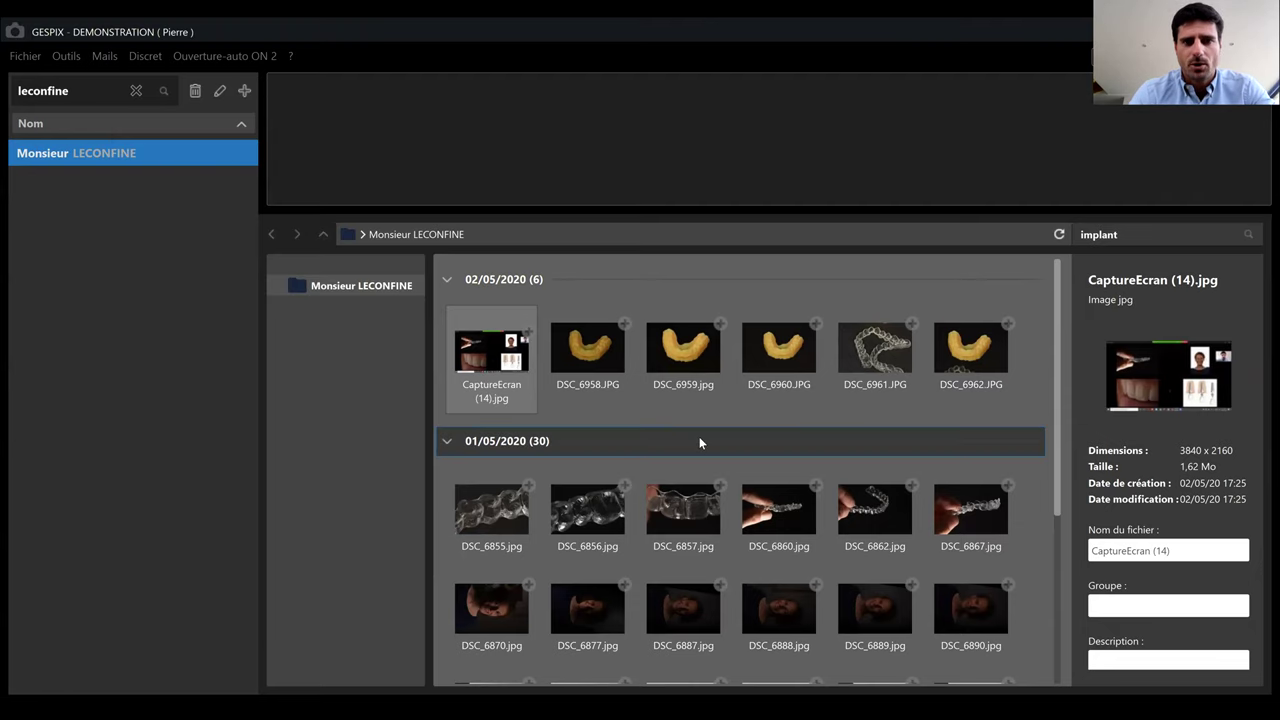
click(699, 436)
click(722, 405)
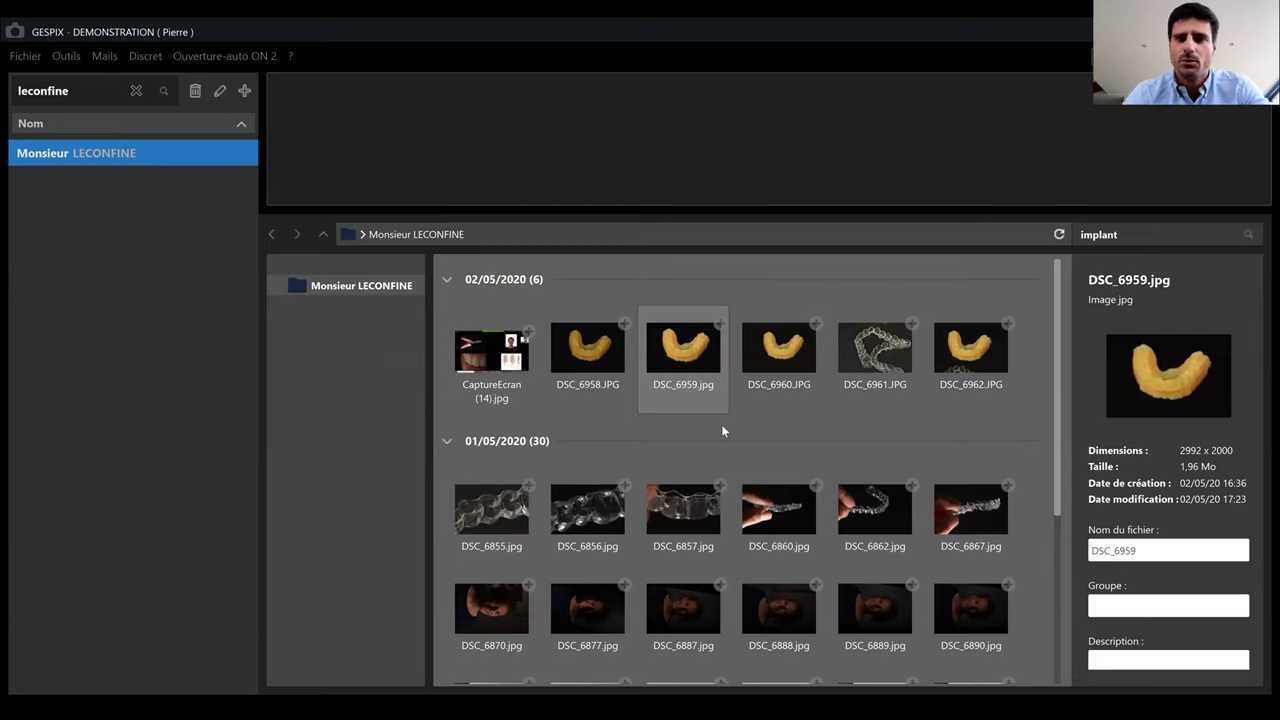
drag(705, 376, 690, 380)
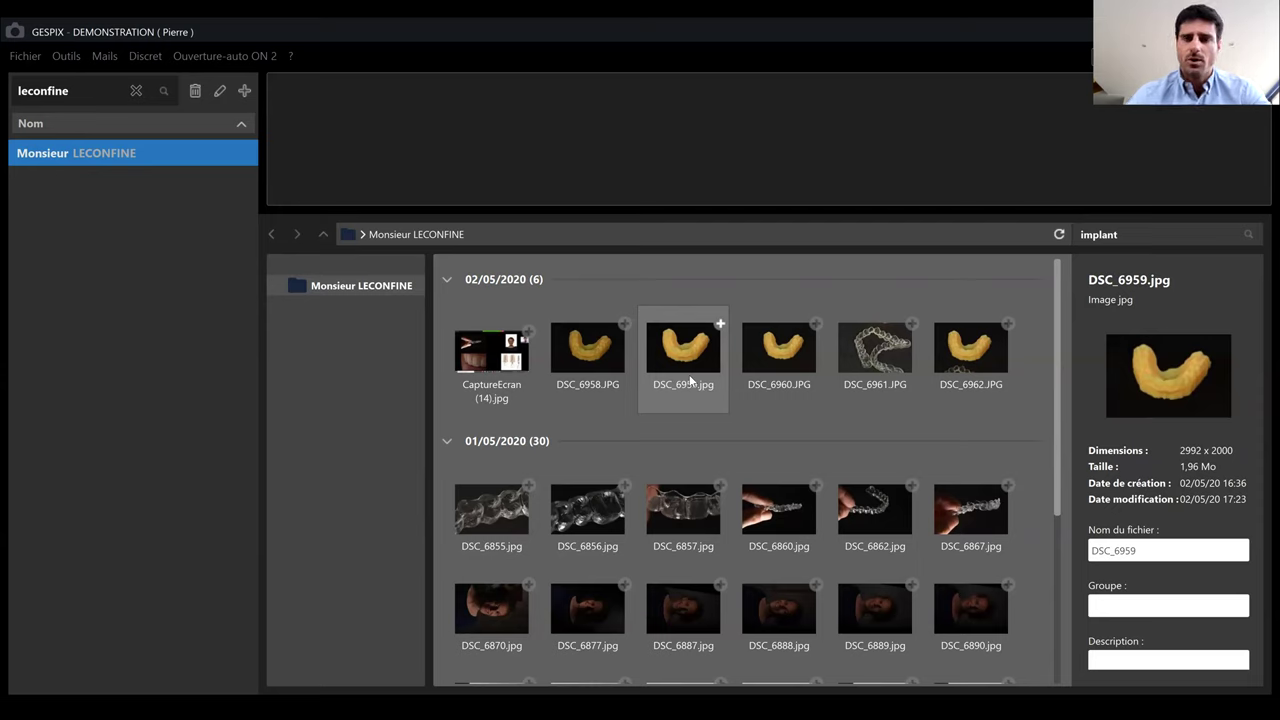
click(670, 46)
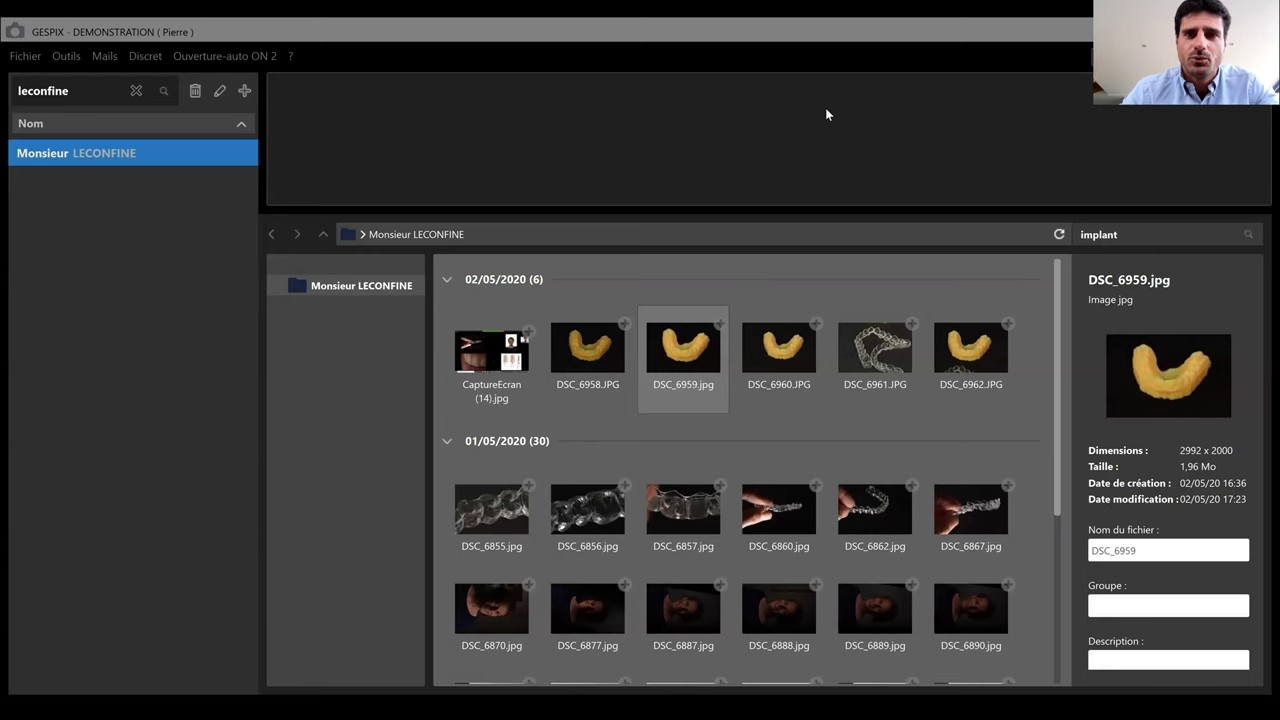
mouse_move(670, 390)
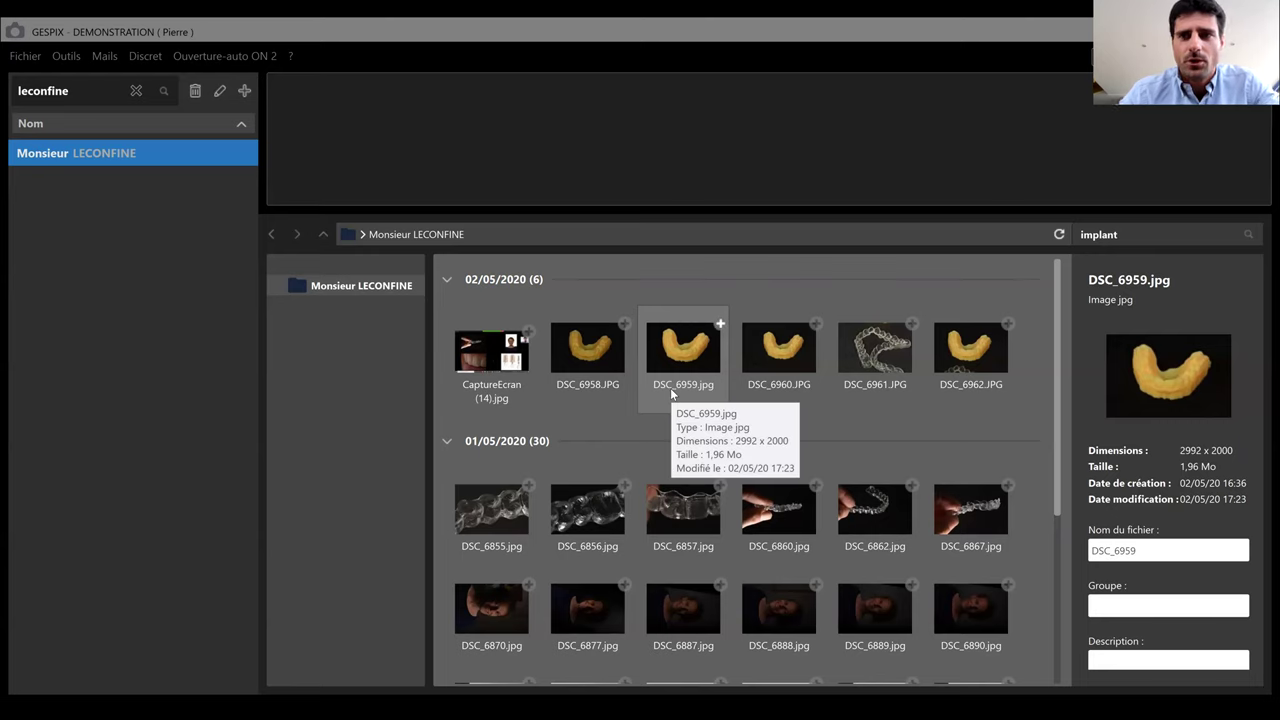